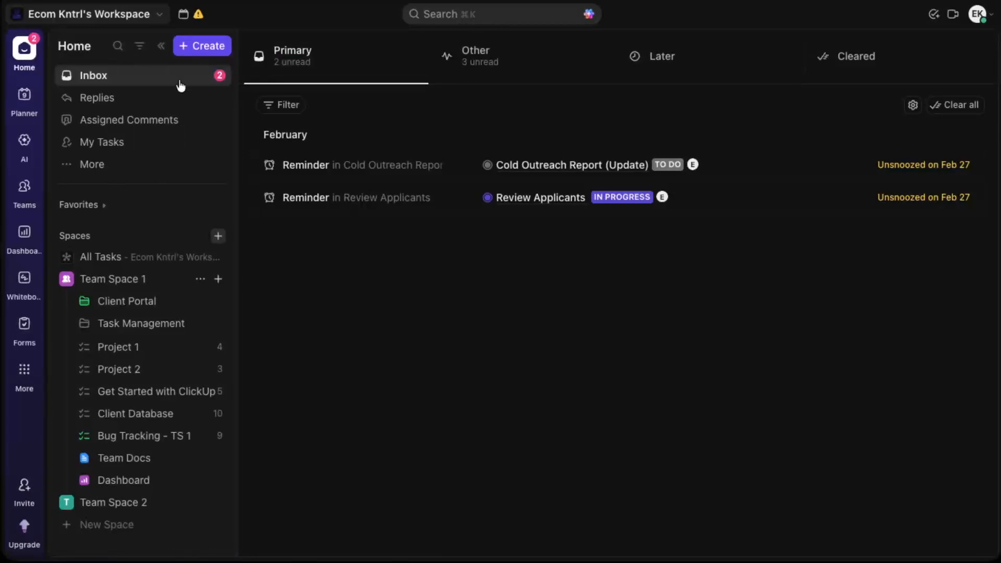
Step: Open the Inbox and the Project 1 list in Team Space 1 to view their contents
{"action": "left_click", "coordinate": [172, 84]}
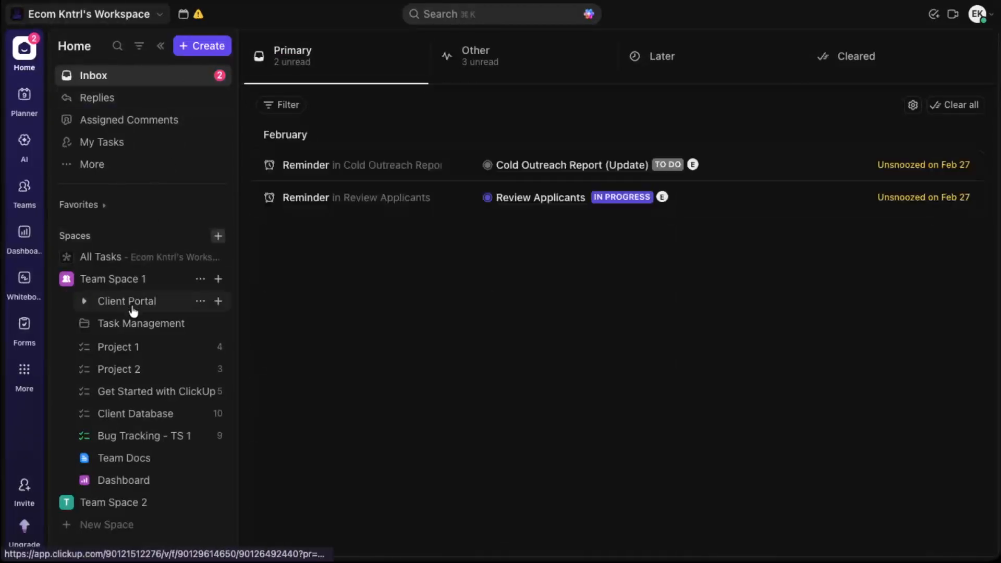
{"action": "left_click", "coordinate": [134, 348]}
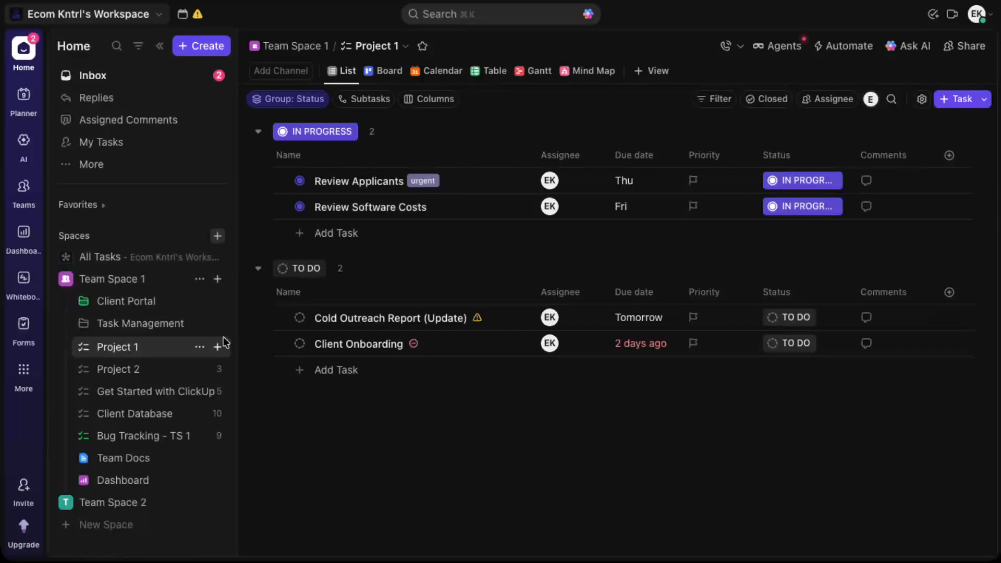
Step: Create a dashboard in Team Space 2 from the Task Management template, with Team Space 2 as its data source
{"action": "scroll", "coordinate": [222, 342], "scroll_direction": "down", "scroll_amount": 5}
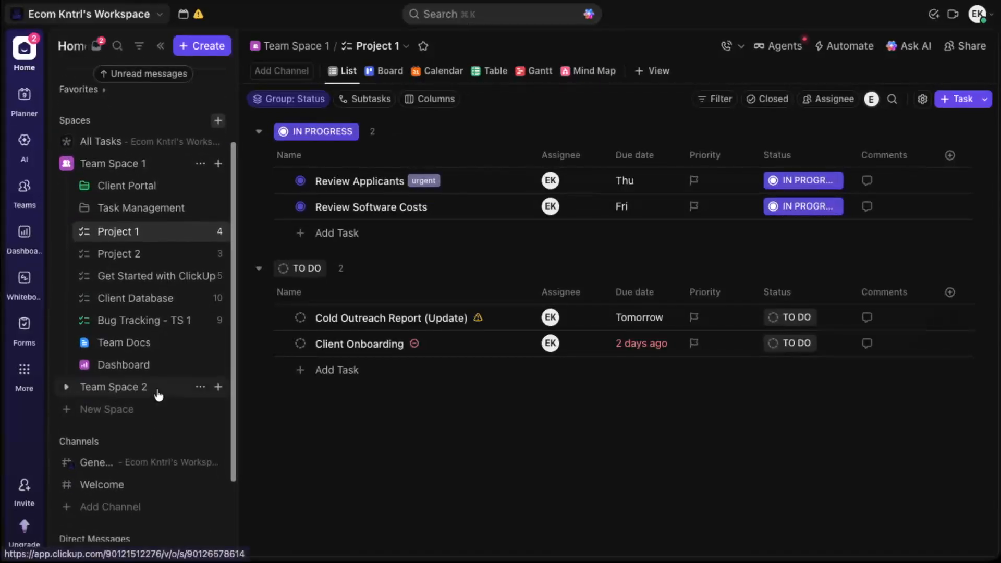
{"action": "left_click", "coordinate": [157, 393]}
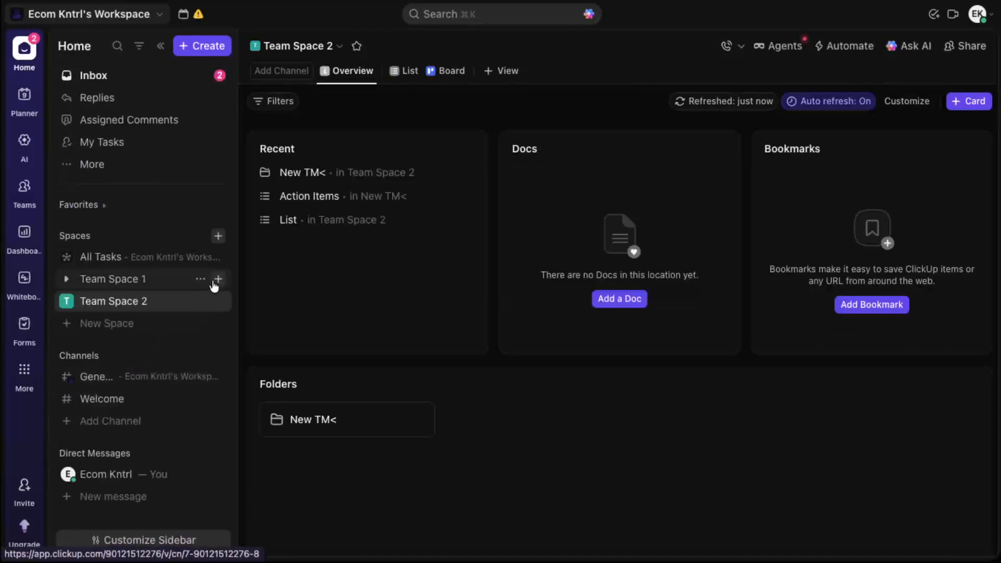
{"action": "left_click", "coordinate": [217, 303]}
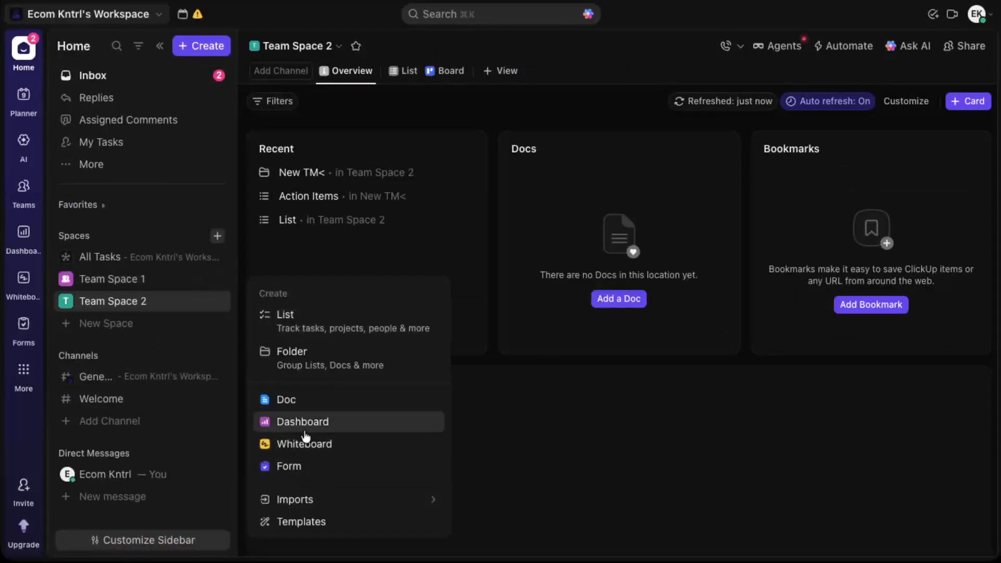
{"action": "left_click", "coordinate": [311, 428]}
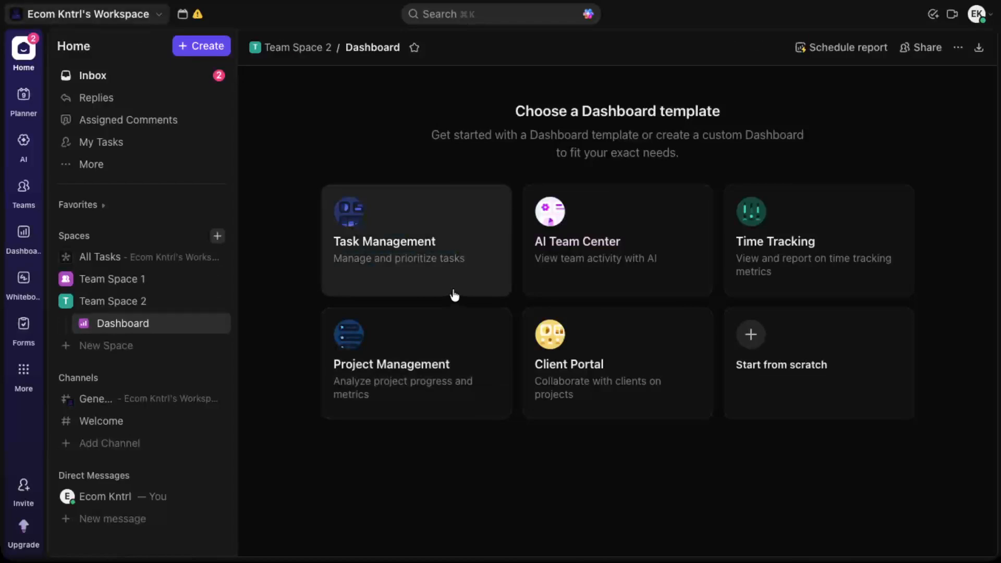
{"action": "left_click", "coordinate": [479, 227]}
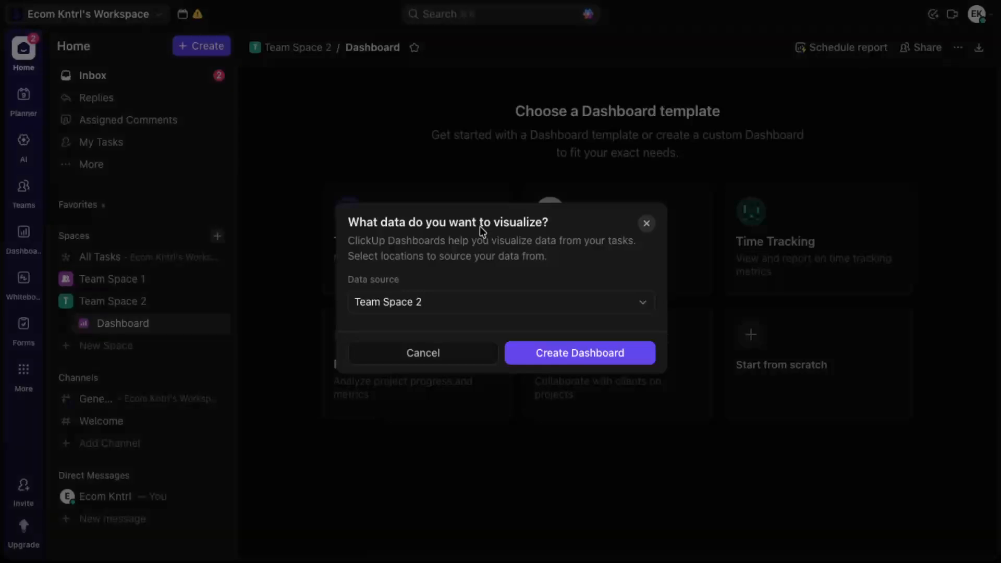
{"action": "left_click", "coordinate": [646, 359]}
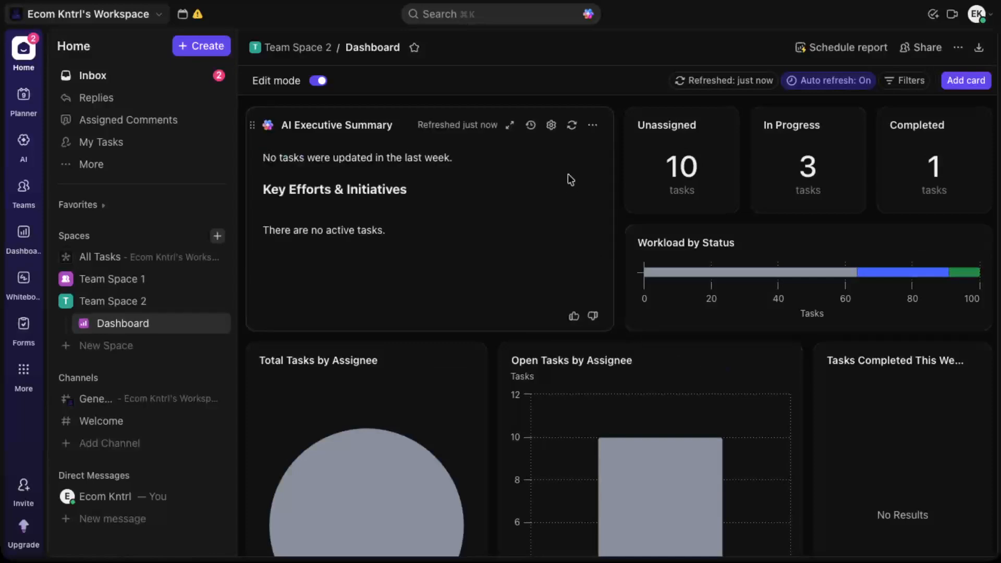
Step: Examine the AI Executive Summary card's options and the locations available for its summary, leaving Team Space 2 selected
{"action": "left_click", "coordinate": [551, 125]}
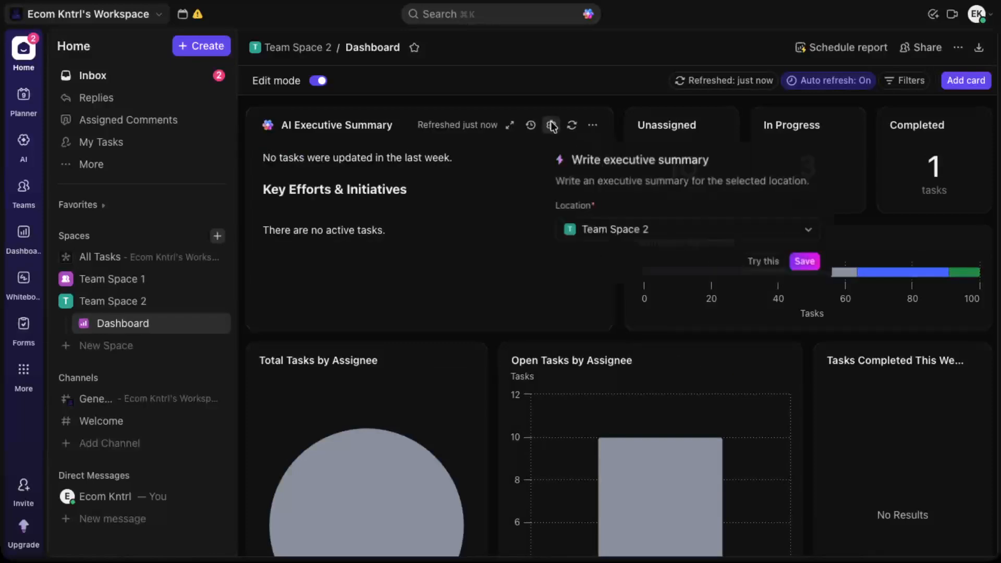
{"action": "left_click", "coordinate": [593, 128]}
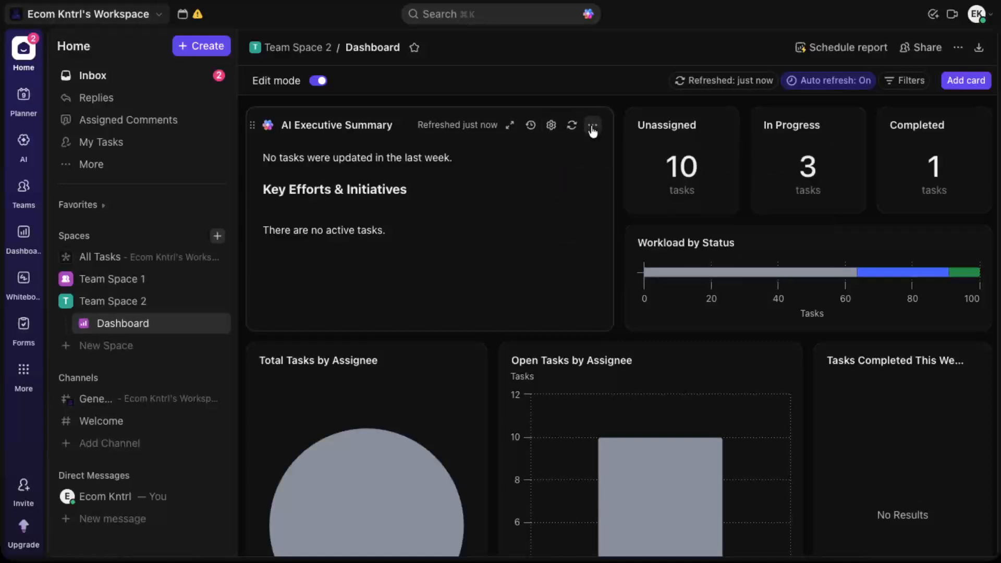
{"action": "left_click", "coordinate": [593, 128]}
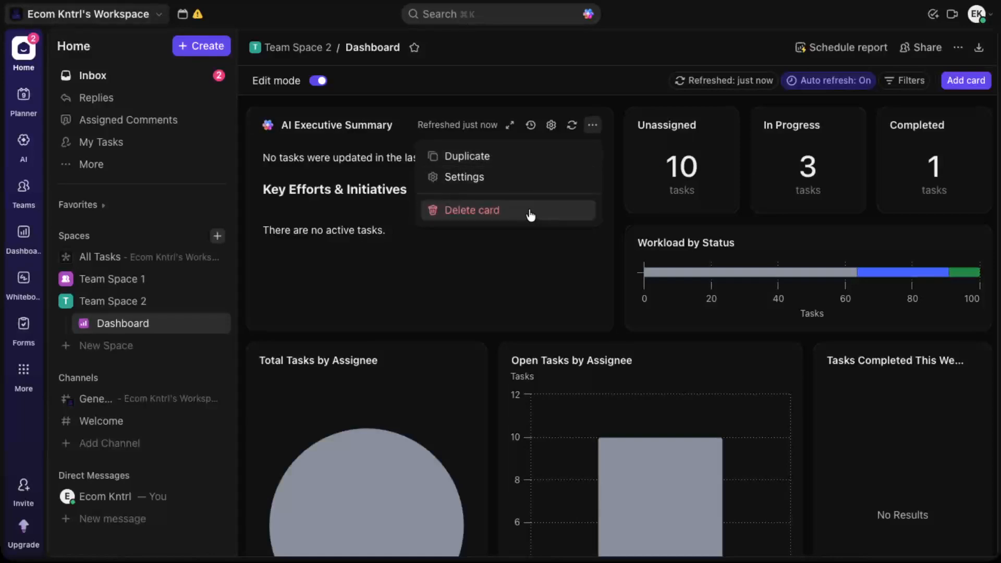
{"action": "left_click", "coordinate": [523, 180]}
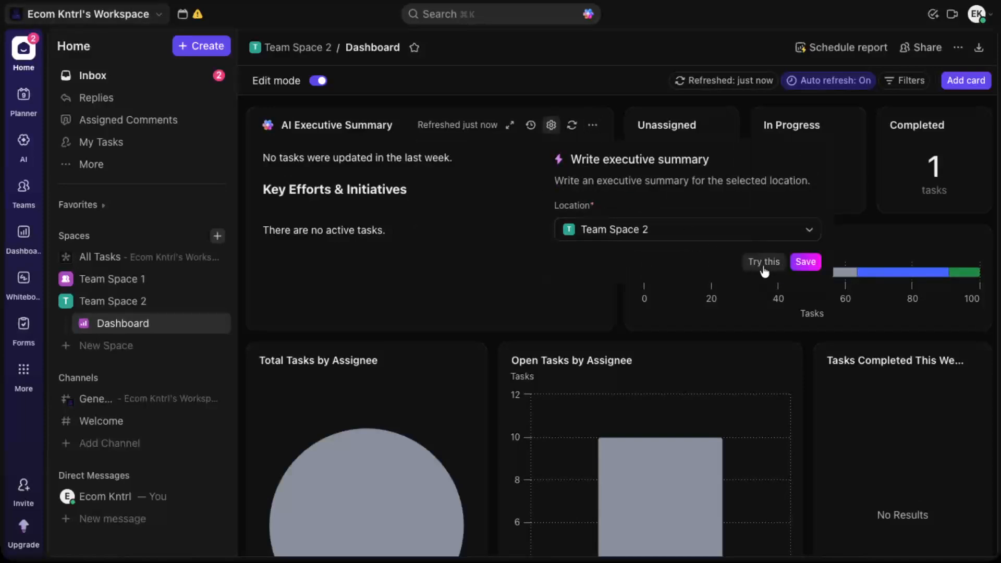
{"action": "left_click", "coordinate": [789, 241]}
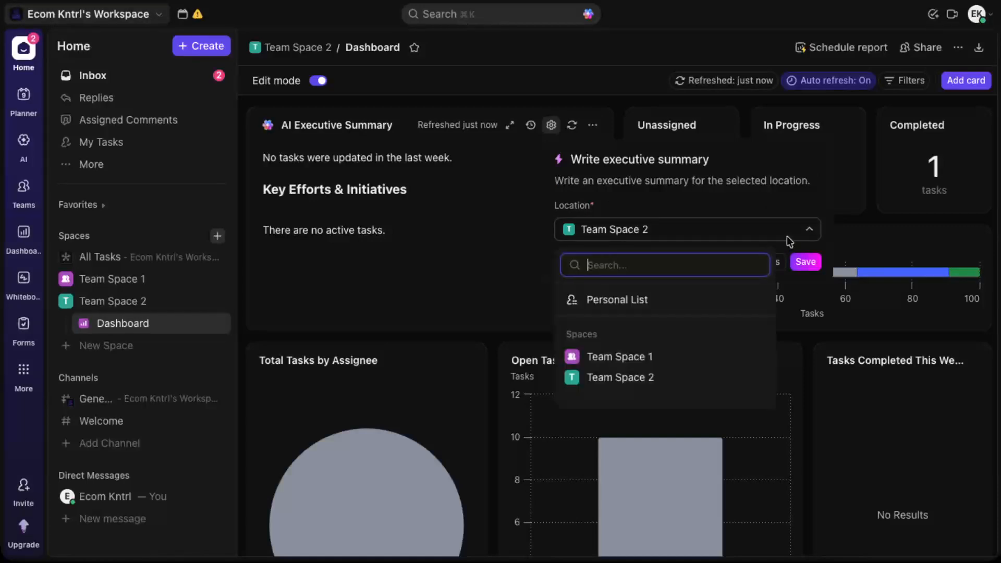
{"action": "left_click", "coordinate": [790, 239]}
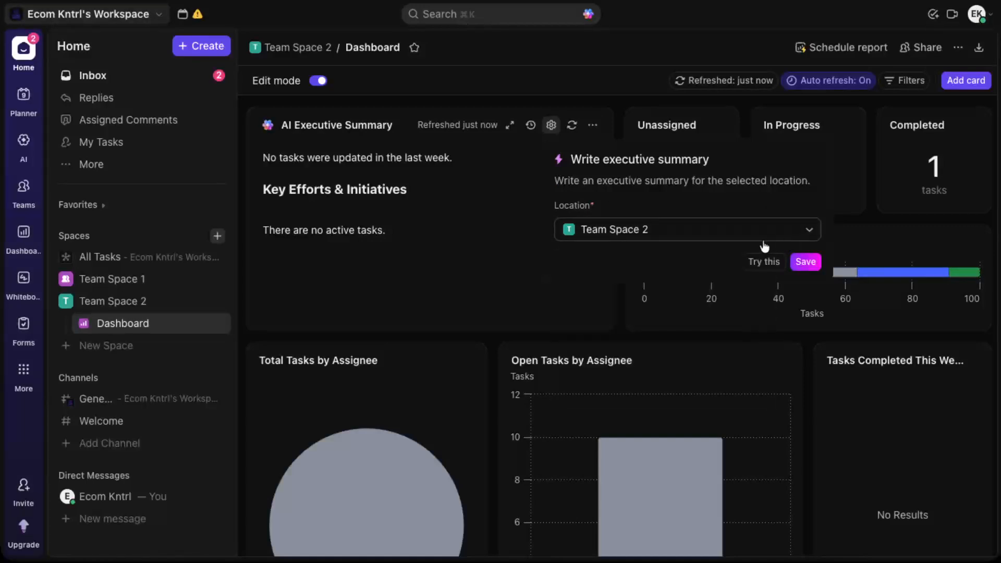
{"action": "left_click", "coordinate": [431, 264]}
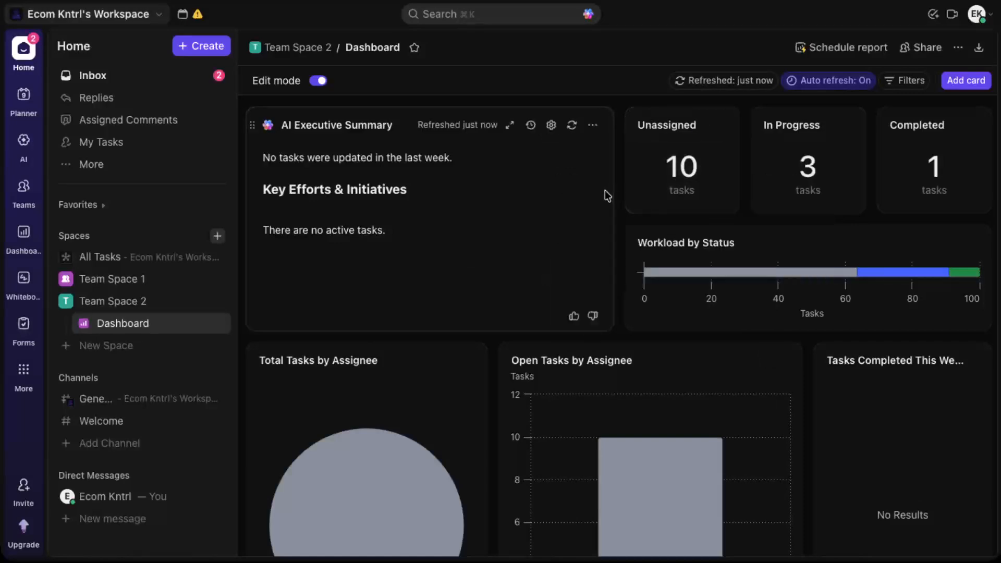
Step: Review the Tasks Completed This Week card's options and settings, switching subtask parent names on and back off
{"action": "scroll", "coordinate": [625, 219], "scroll_direction": "down", "scroll_amount": 2}
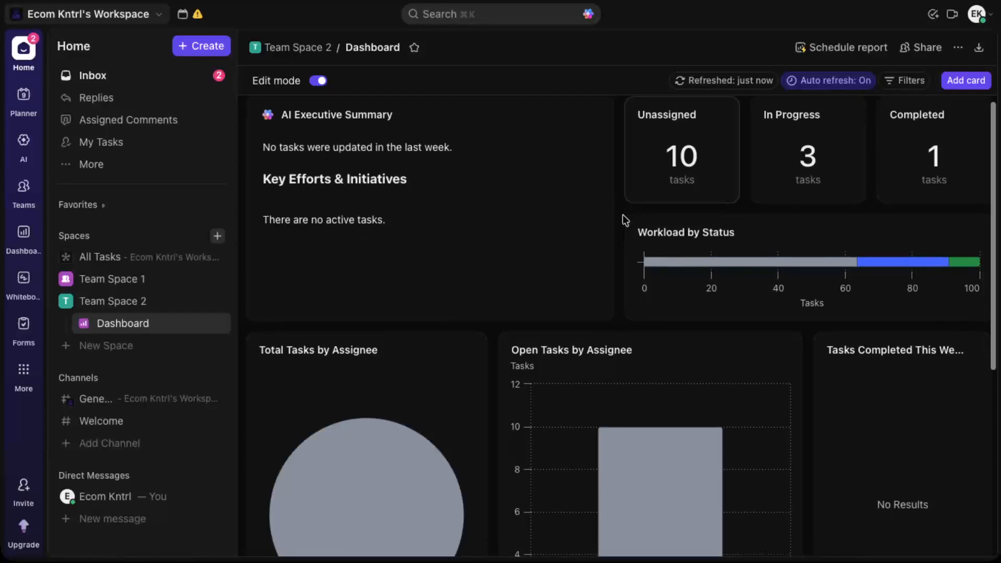
{"action": "scroll", "coordinate": [625, 219], "scroll_direction": "down", "scroll_amount": 4}
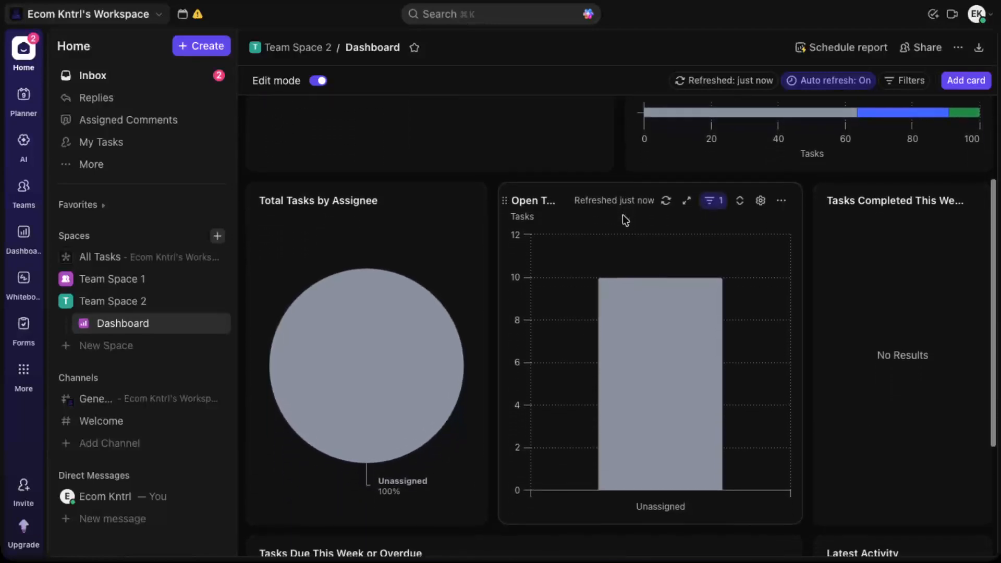
{"action": "scroll", "coordinate": [624, 219], "scroll_direction": "down", "scroll_amount": 1}
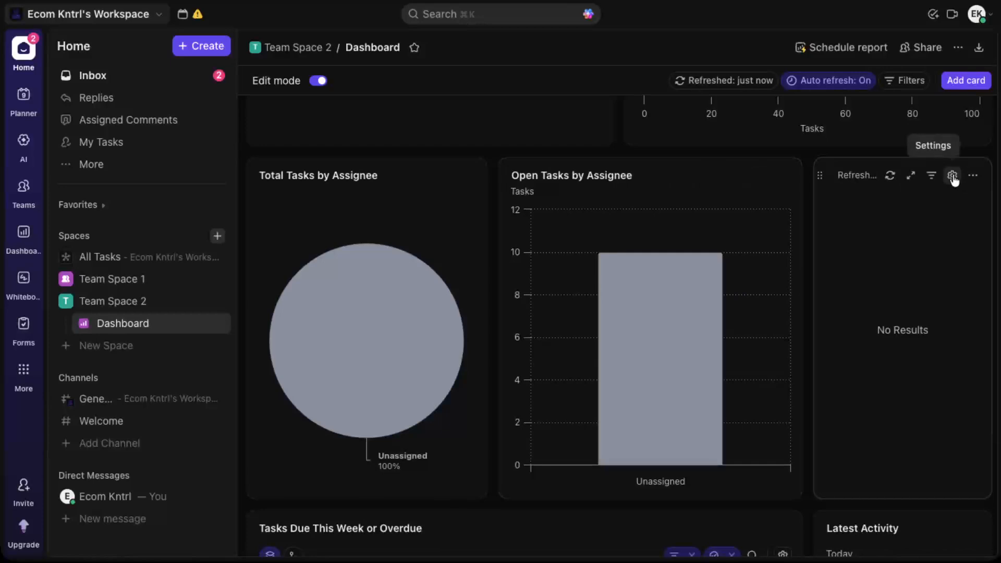
{"action": "left_click", "coordinate": [972, 178]}
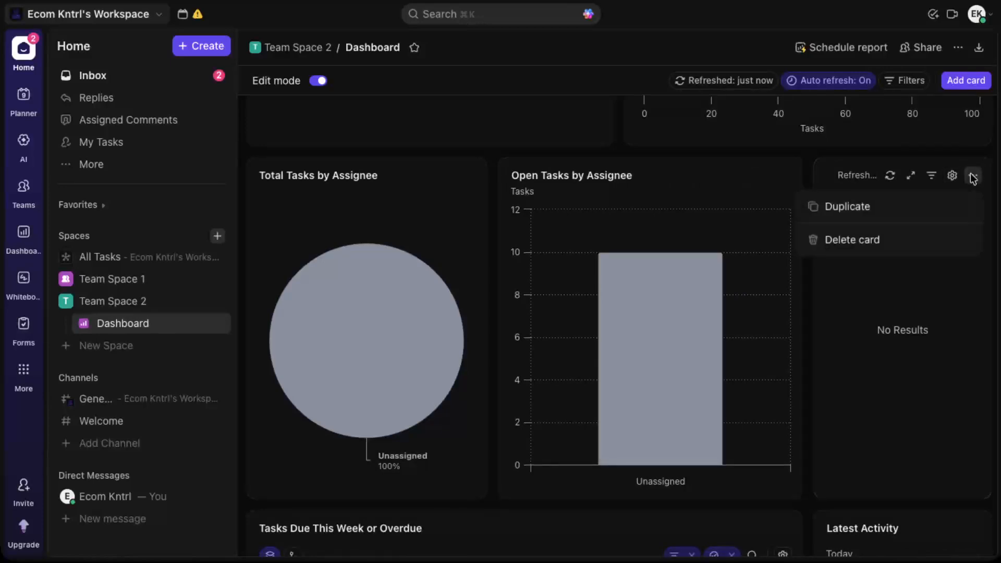
{"action": "left_click", "coordinate": [950, 177]}
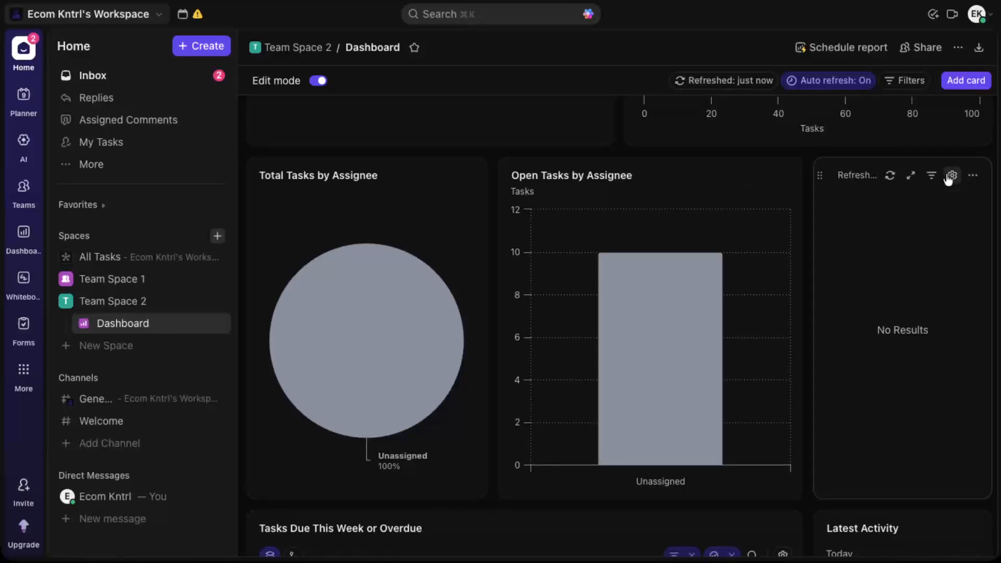
{"action": "left_click", "coordinate": [949, 177]}
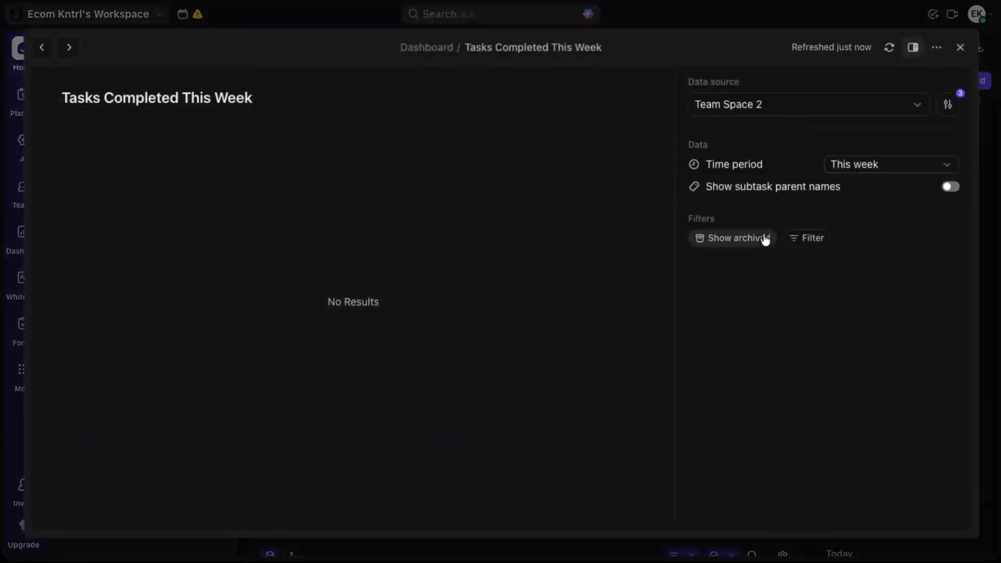
{"action": "left_click", "coordinate": [951, 188]}
{"action": "left_click", "coordinate": [951, 192]}
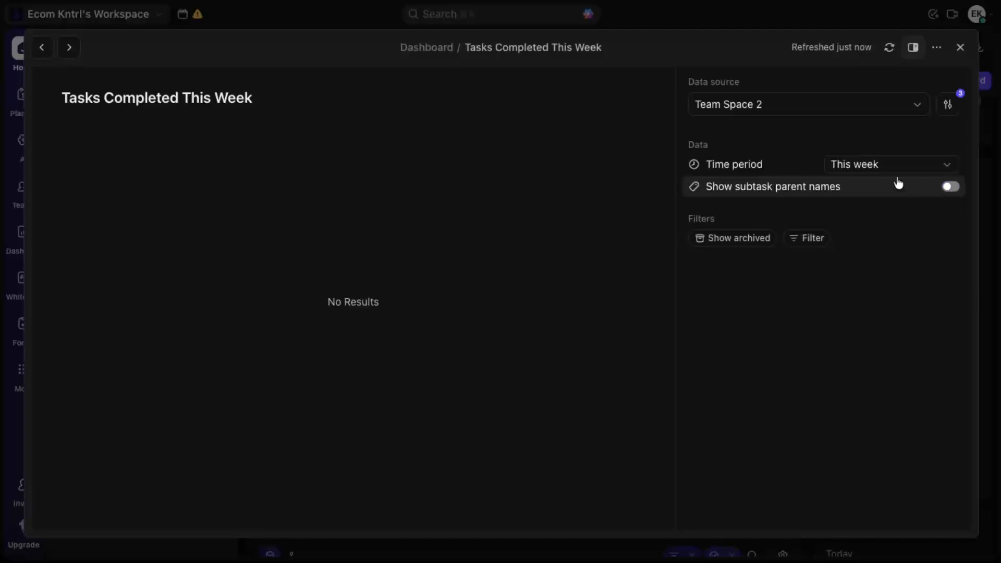
{"action": "left_click", "coordinate": [960, 47]}
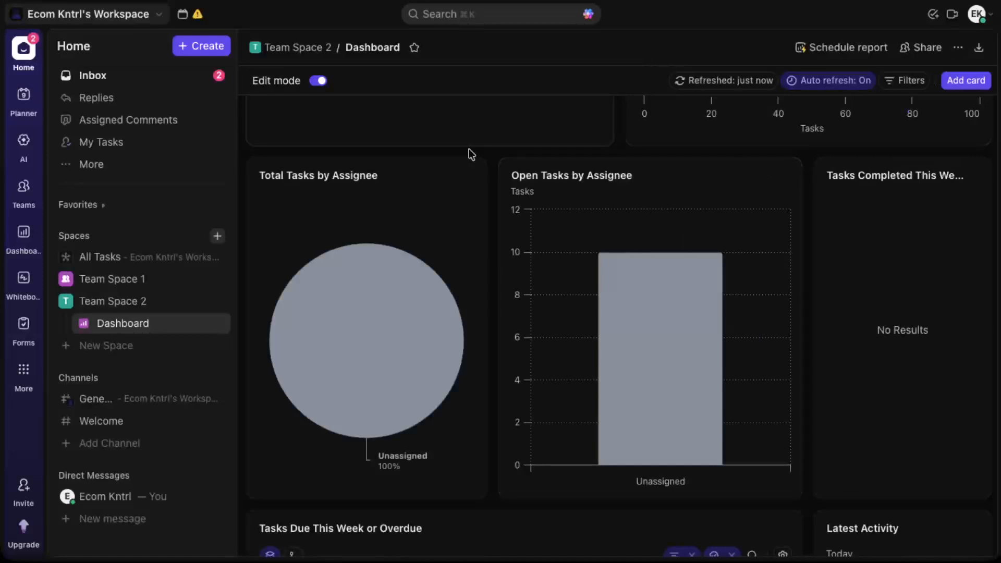
Step: Look through the remaining dashboard cards and review the Workload by Status card's settings, including its legend option
{"action": "scroll", "coordinate": [469, 152], "scroll_direction": "down", "scroll_amount": 3}
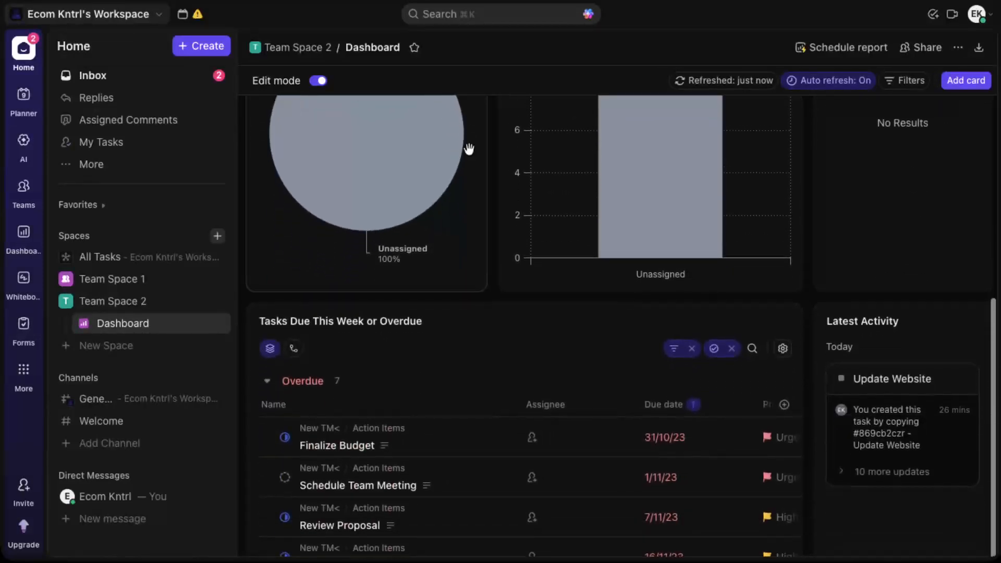
{"action": "scroll", "coordinate": [469, 150], "scroll_direction": "up", "scroll_amount": 3}
{"action": "scroll", "coordinate": [469, 150], "scroll_direction": "up", "scroll_amount": 3}
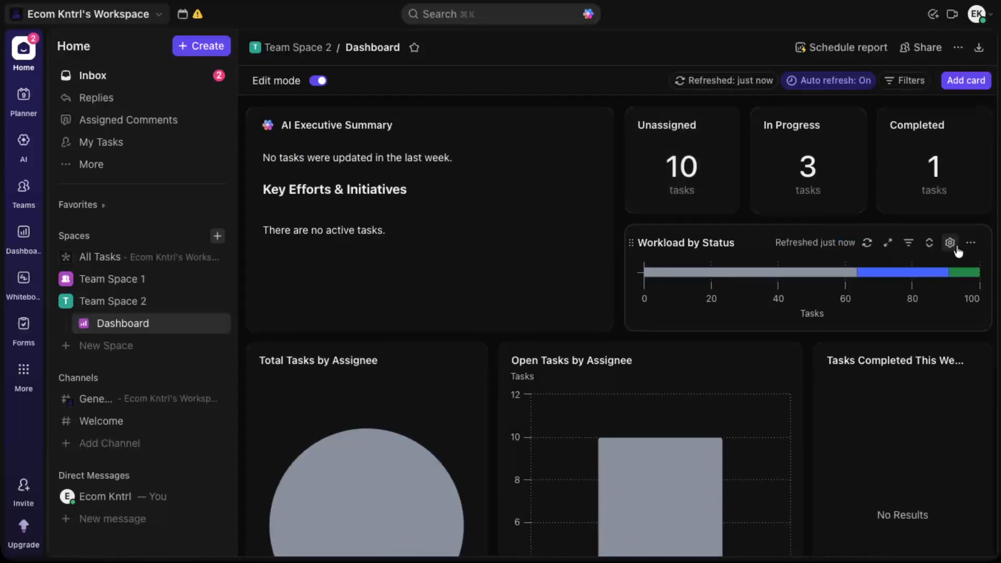
{"action": "left_click", "coordinate": [950, 243]}
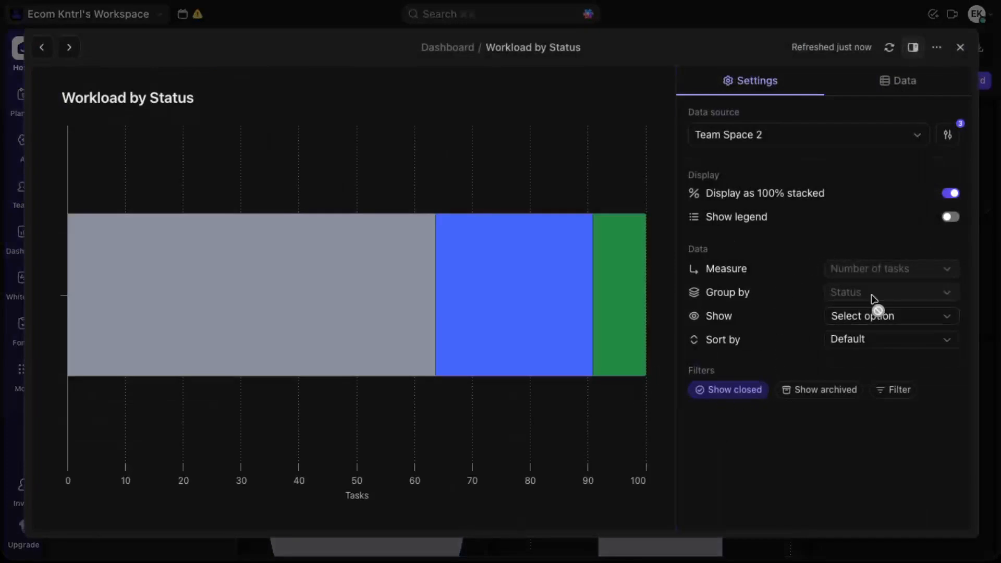
{"action": "left_click", "coordinate": [955, 218]}
{"action": "left_click", "coordinate": [959, 47]}
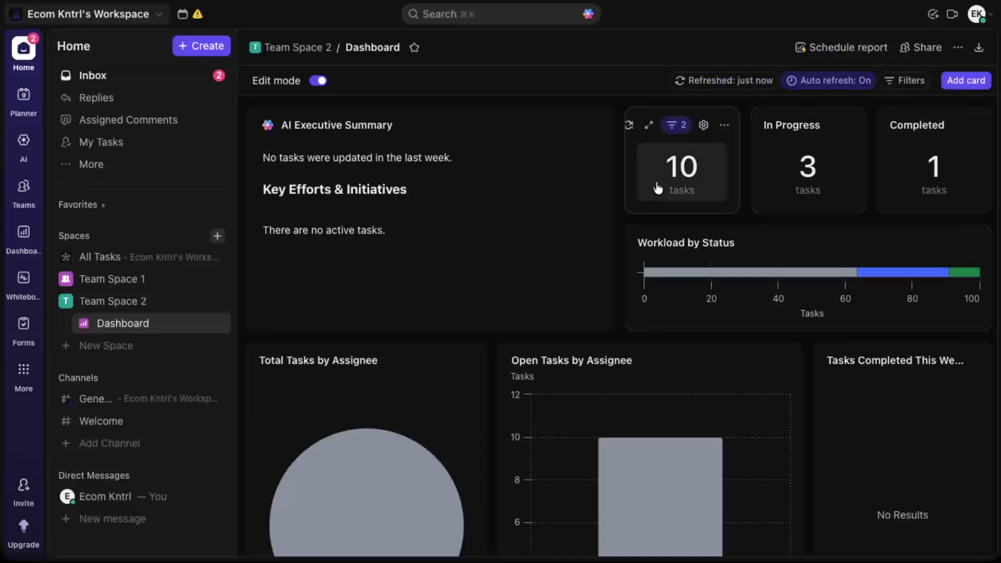
Step: Examine the settings of the Completed, In Progress and Unassigned task count cards on the dashboard
{"action": "scroll", "coordinate": [824, 201], "scroll_direction": "down", "scroll_amount": 5}
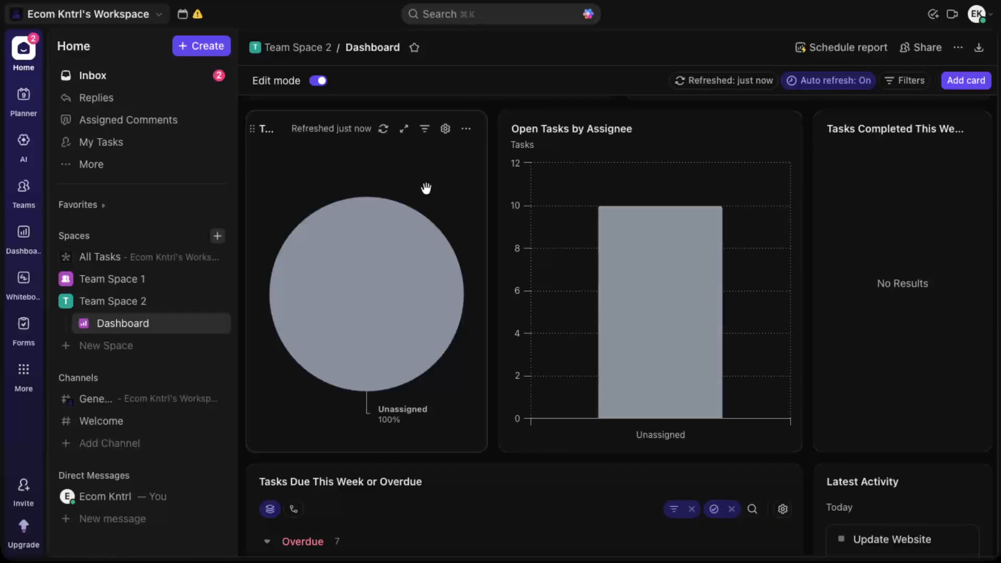
{"action": "scroll", "coordinate": [537, 196], "scroll_direction": "up", "scroll_amount": 5}
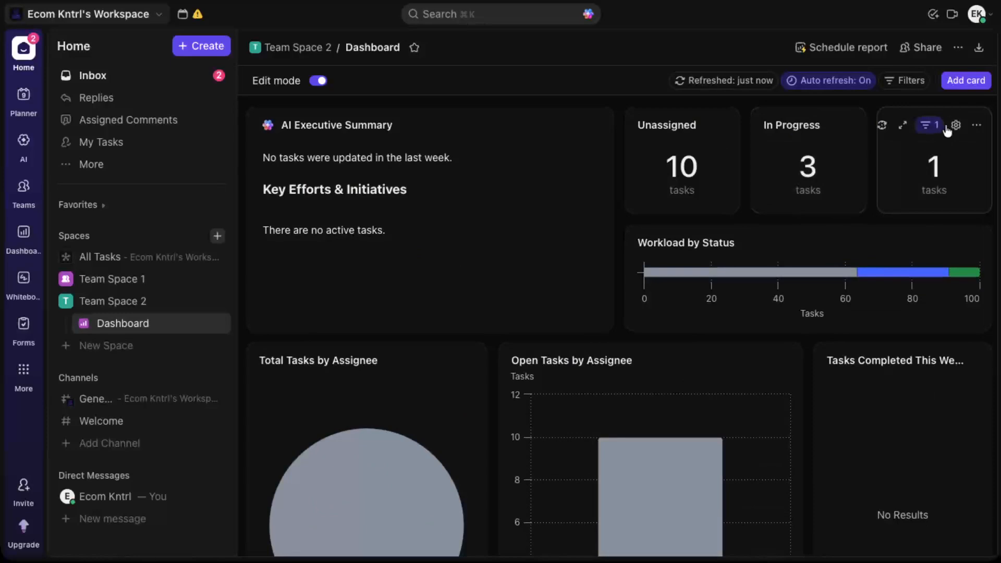
{"action": "left_click", "coordinate": [954, 125]}
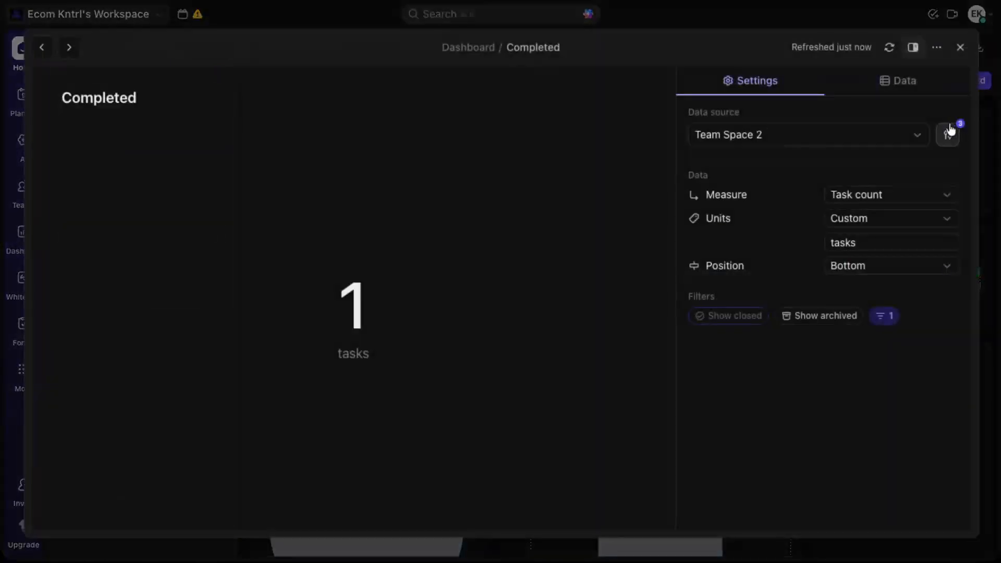
{"action": "left_click", "coordinate": [962, 52]}
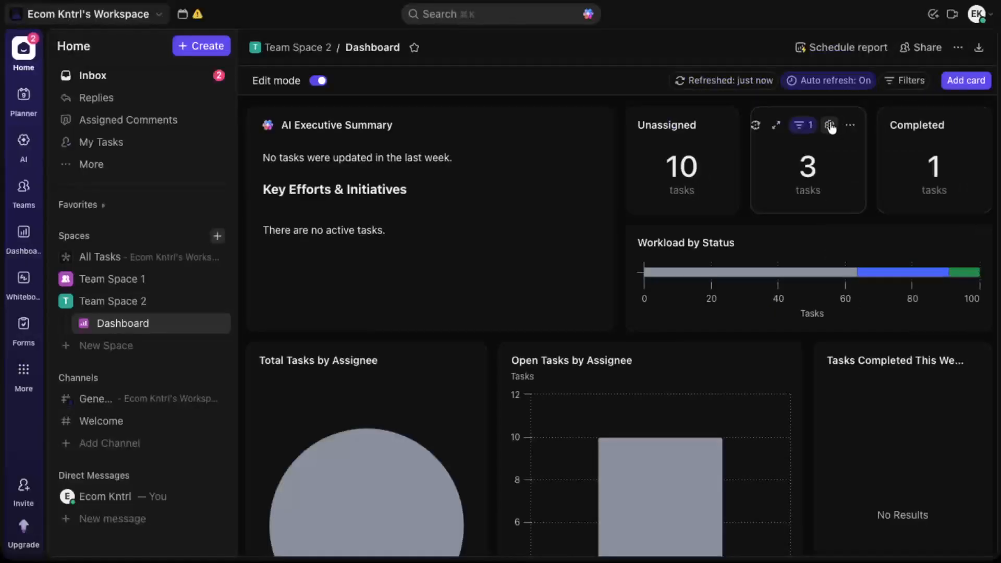
{"action": "left_click", "coordinate": [830, 125]}
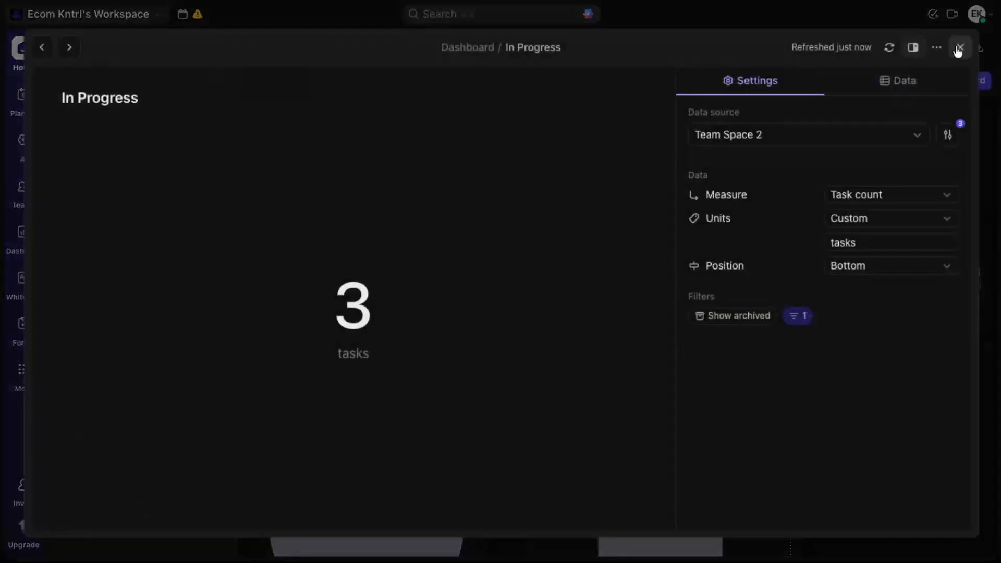
{"action": "left_click", "coordinate": [961, 47]}
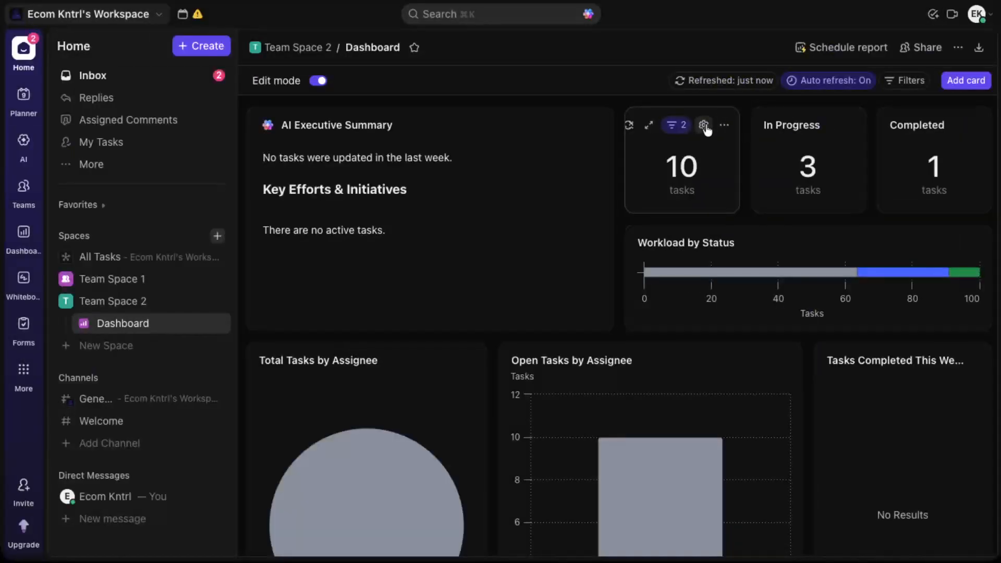
{"action": "left_click", "coordinate": [705, 126]}
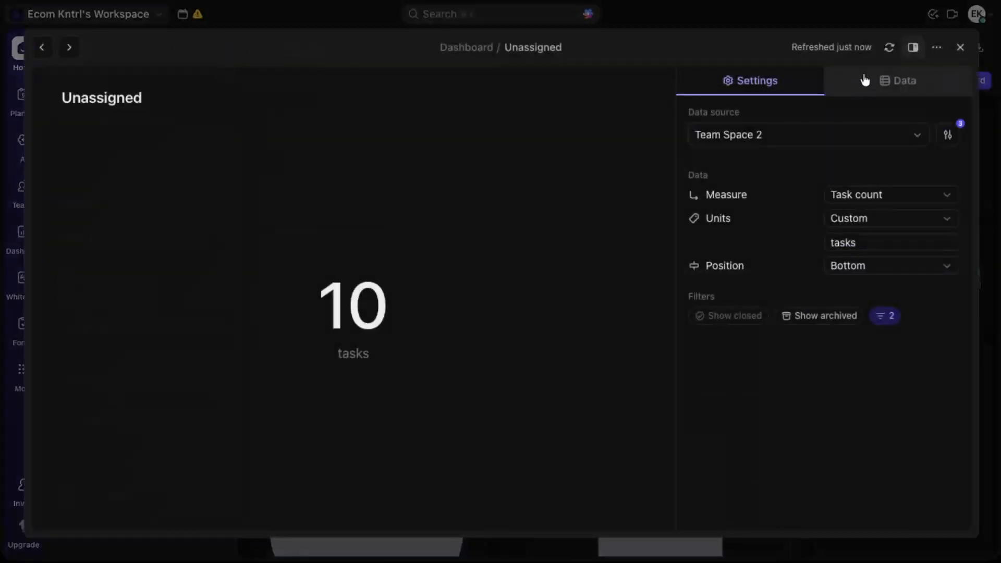
{"action": "left_click", "coordinate": [959, 48]}
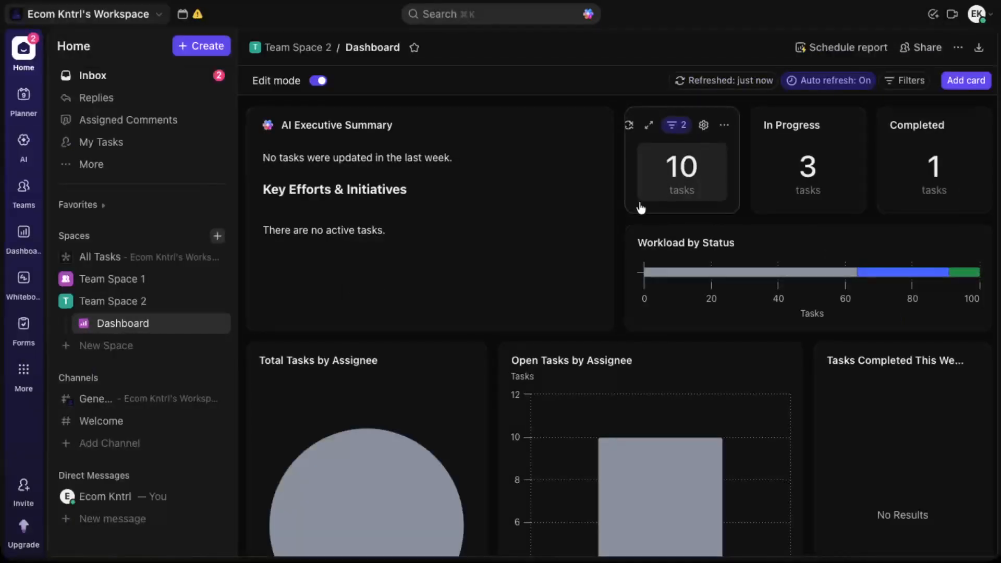
Step: Examine the settings of the Total Tasks by Assignee card and the Tasks Due This Week or Overdue card
{"action": "scroll", "coordinate": [602, 225], "scroll_direction": "down", "scroll_amount": 3}
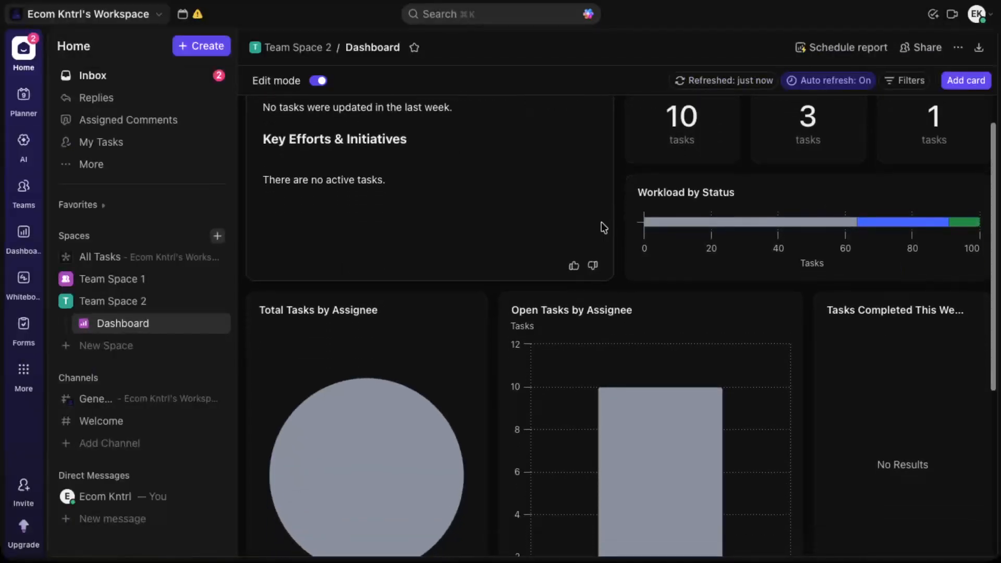
{"action": "scroll", "coordinate": [602, 222], "scroll_direction": "down", "scroll_amount": 2}
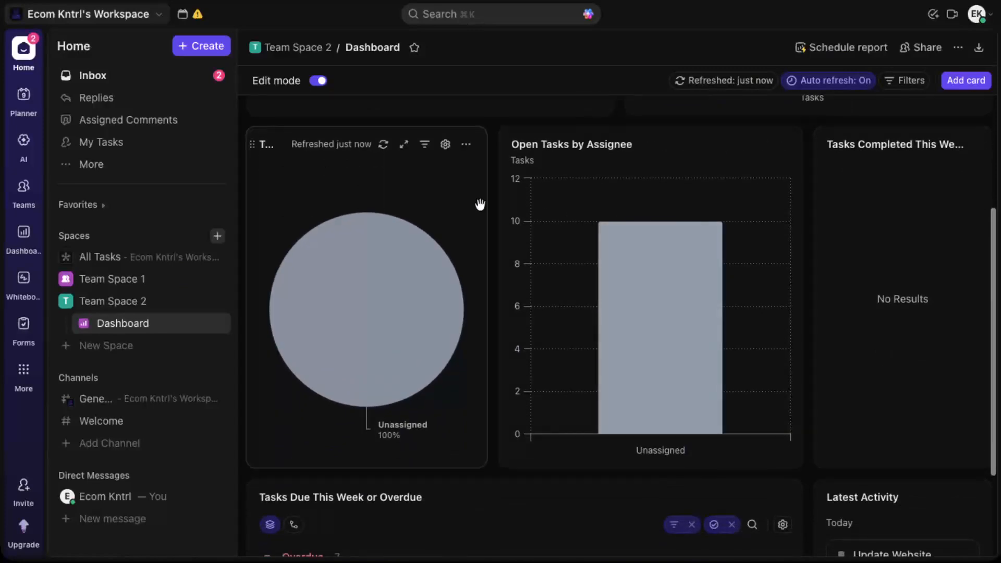
{"action": "left_click", "coordinate": [446, 145]}
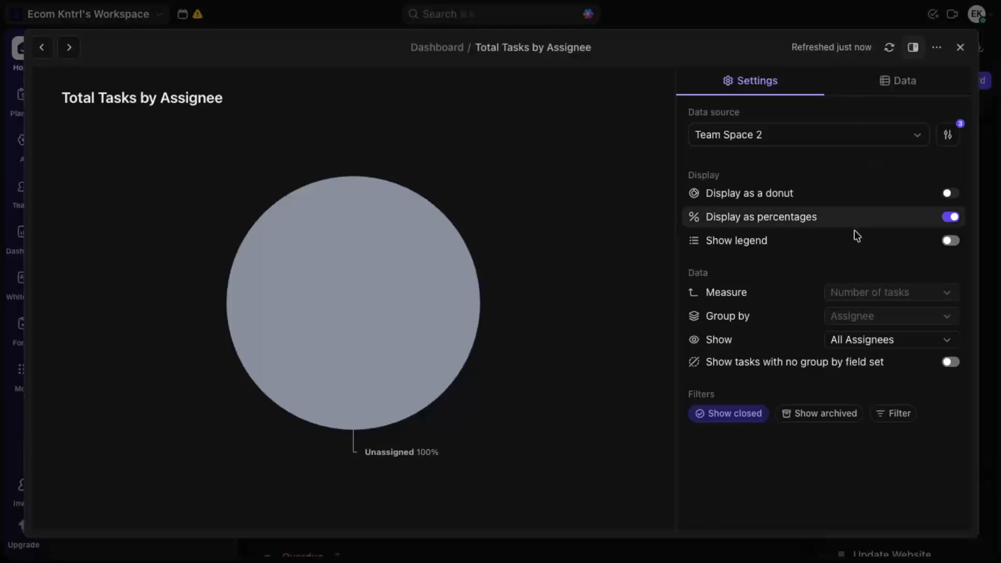
{"action": "left_click", "coordinate": [961, 47]}
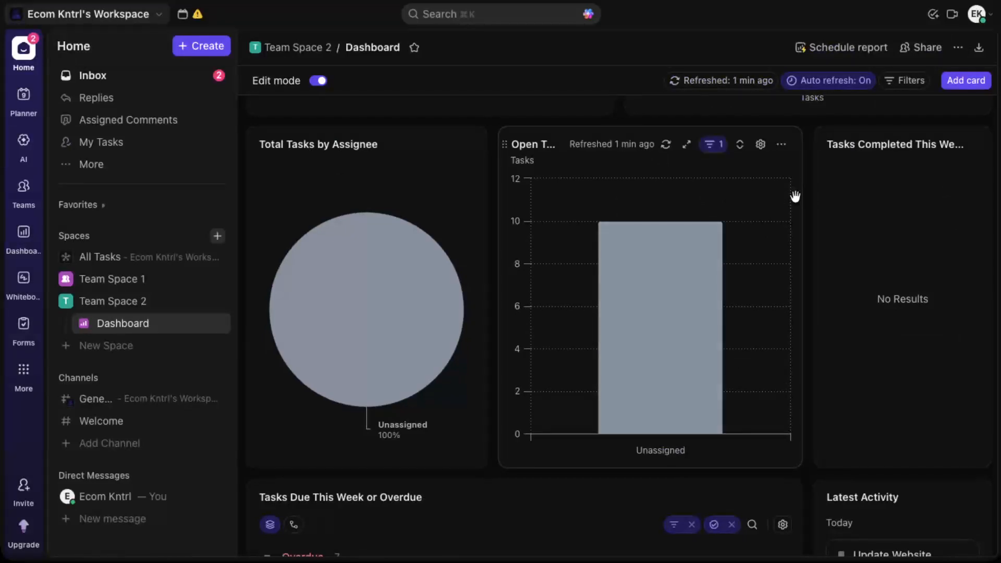
{"action": "scroll", "coordinate": [793, 195], "scroll_direction": "down", "scroll_amount": 3}
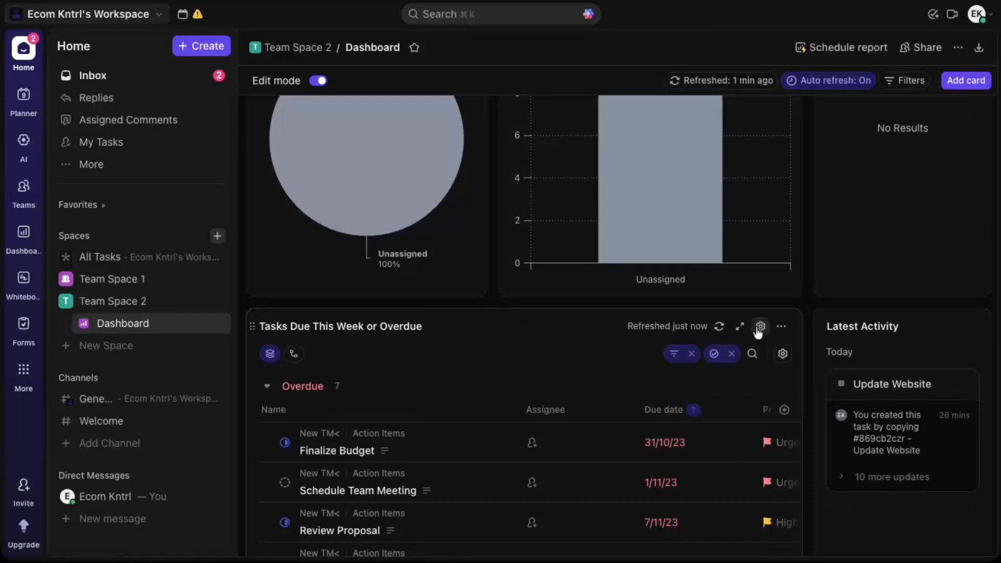
{"action": "left_click", "coordinate": [760, 328]}
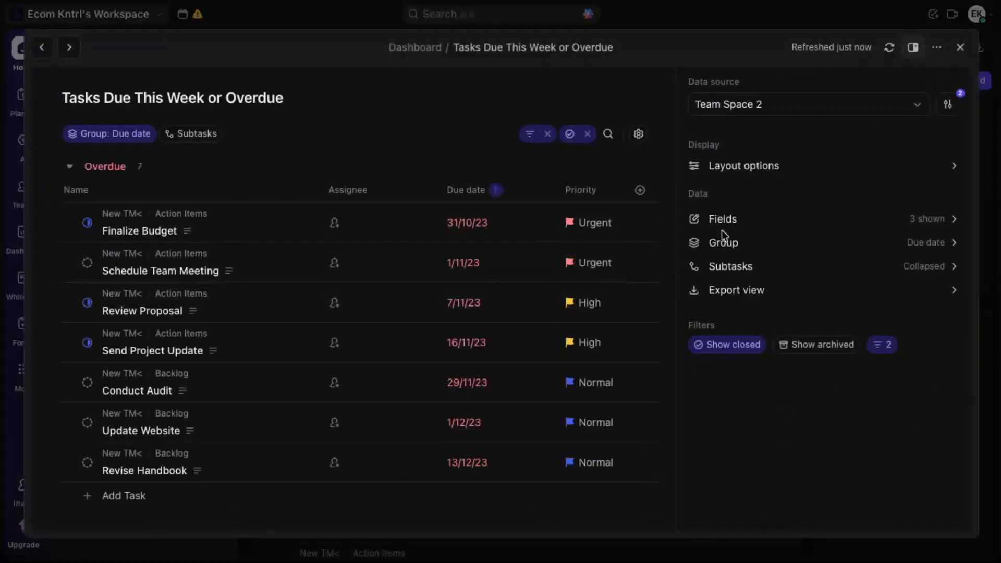
{"action": "left_click", "coordinate": [959, 49]}
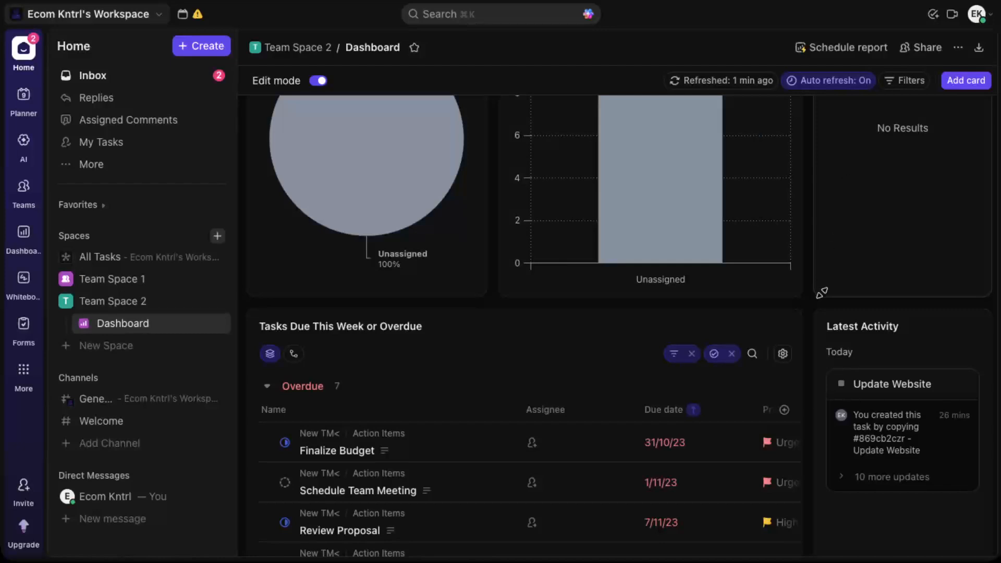
Step: Look over the rest of the dashboard and review the Open Tasks by Assignee card's display, axis and filter settings
{"action": "scroll", "coordinate": [813, 317], "scroll_direction": "down", "scroll_amount": 2}
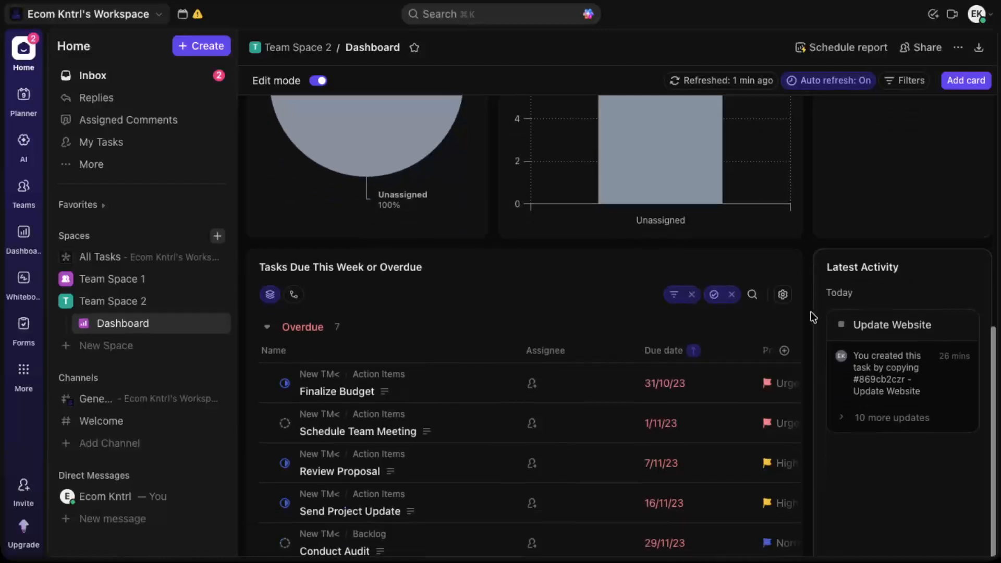
{"action": "scroll", "coordinate": [813, 317], "scroll_direction": "up", "scroll_amount": 8}
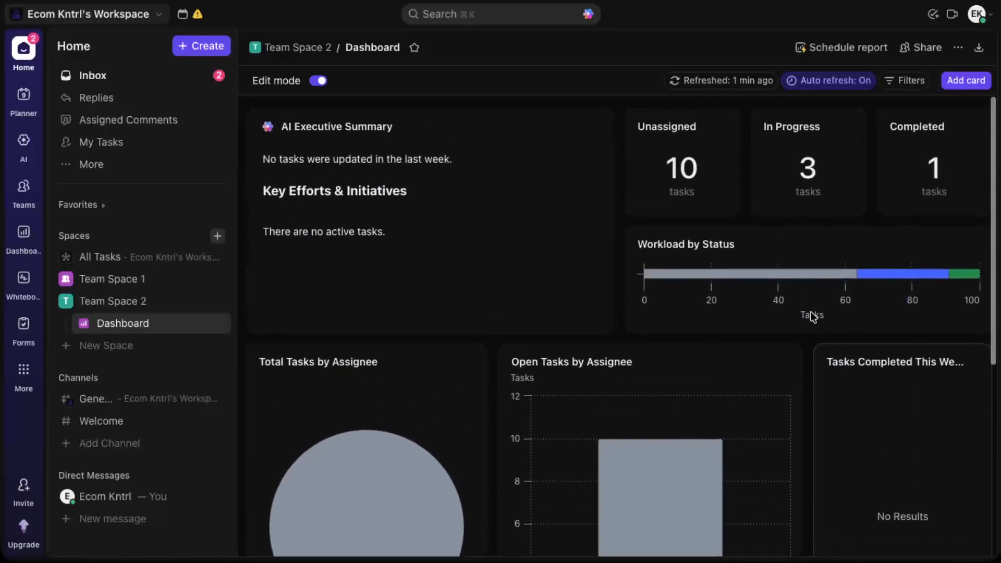
{"action": "mouse_move", "coordinate": [781, 362]}
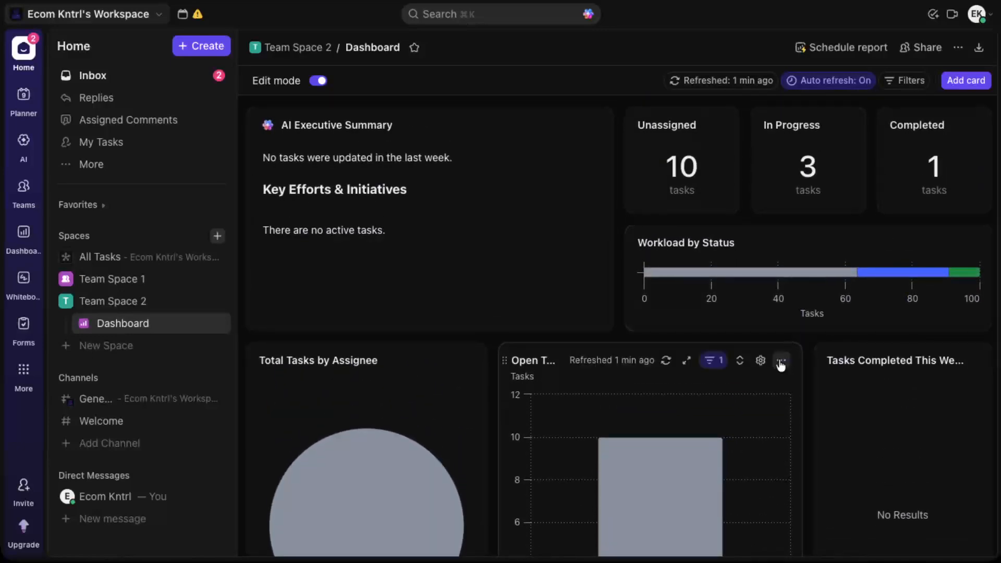
{"action": "left_click", "coordinate": [761, 361]}
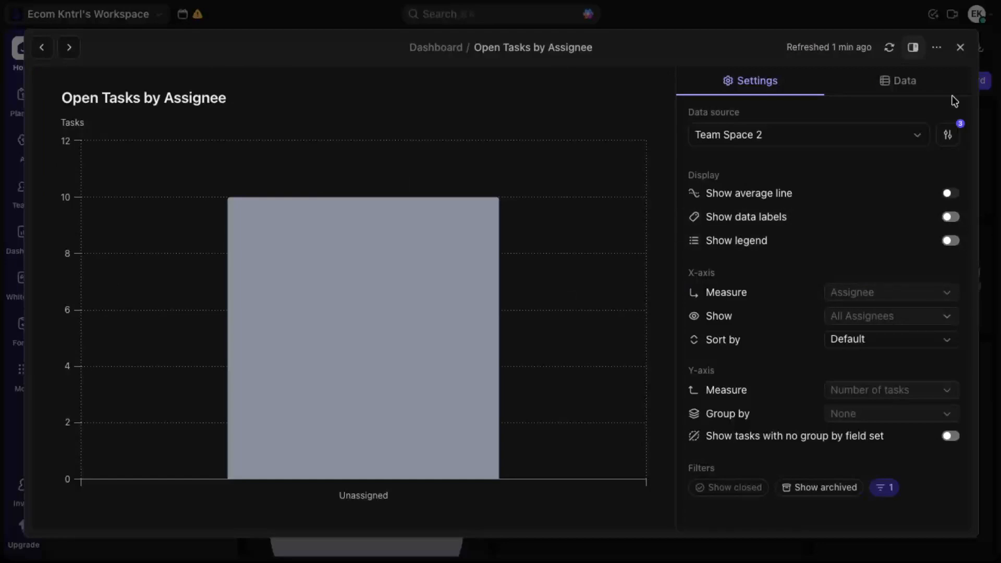
{"action": "left_click", "coordinate": [961, 50]}
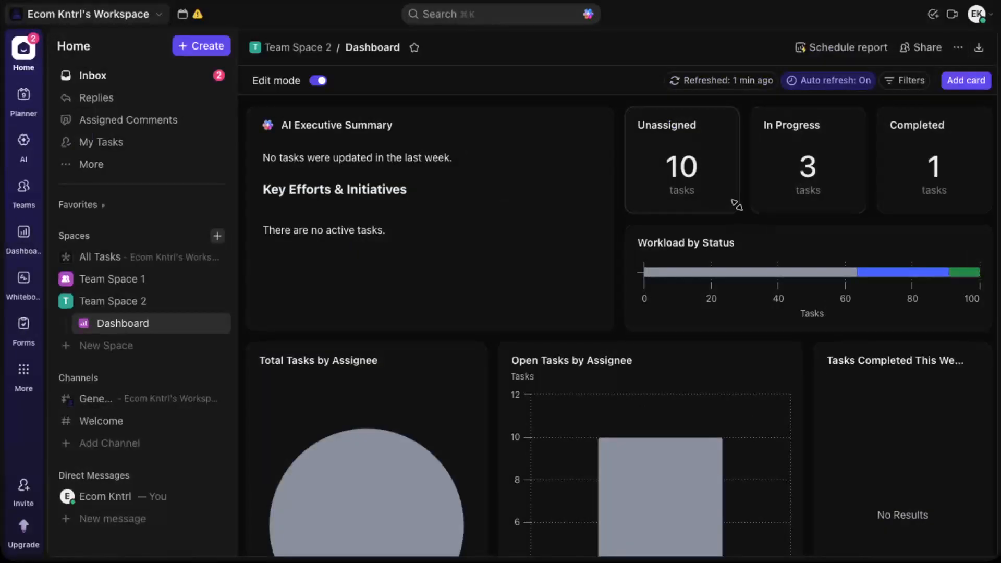